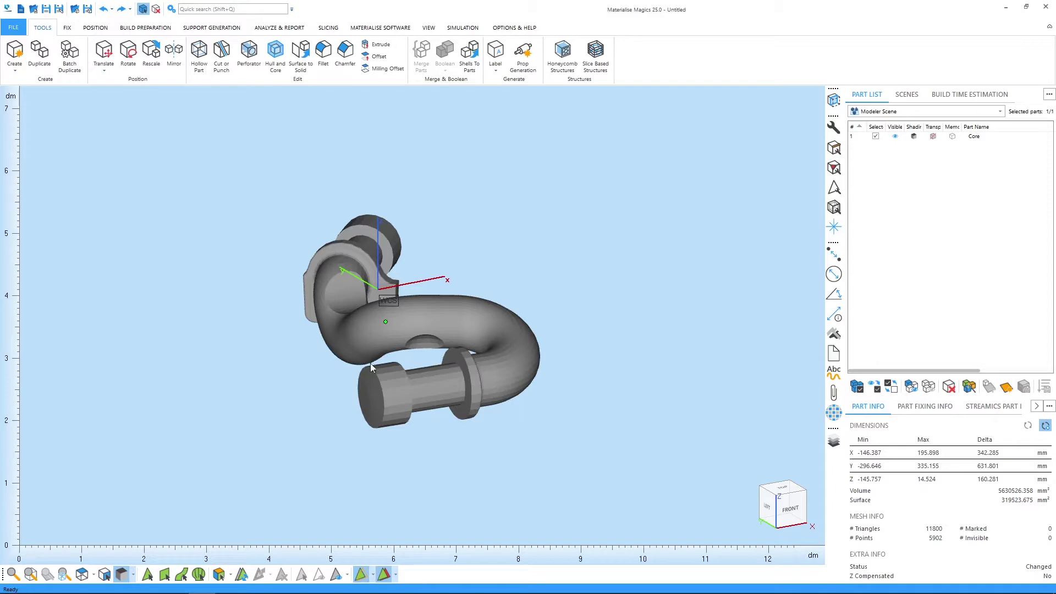
Switch the part's display to shading combined with visible triangle edges
left_click(133, 574)
left_click(147, 475)
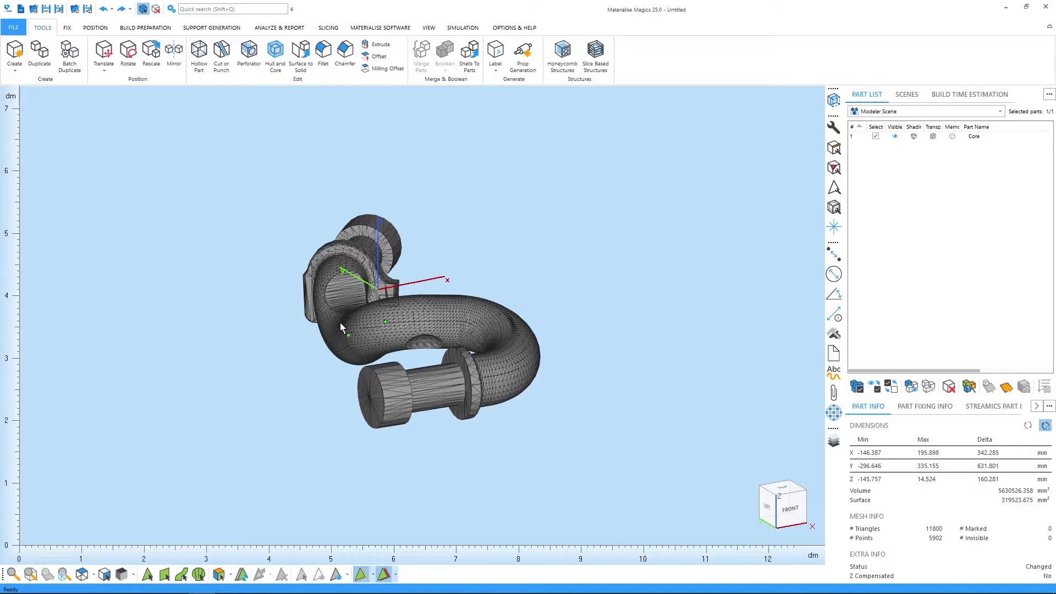
Mark several individual triangles on the upper side of the curved pipe, and clear all markings
scroll(397, 336, "up", 5)
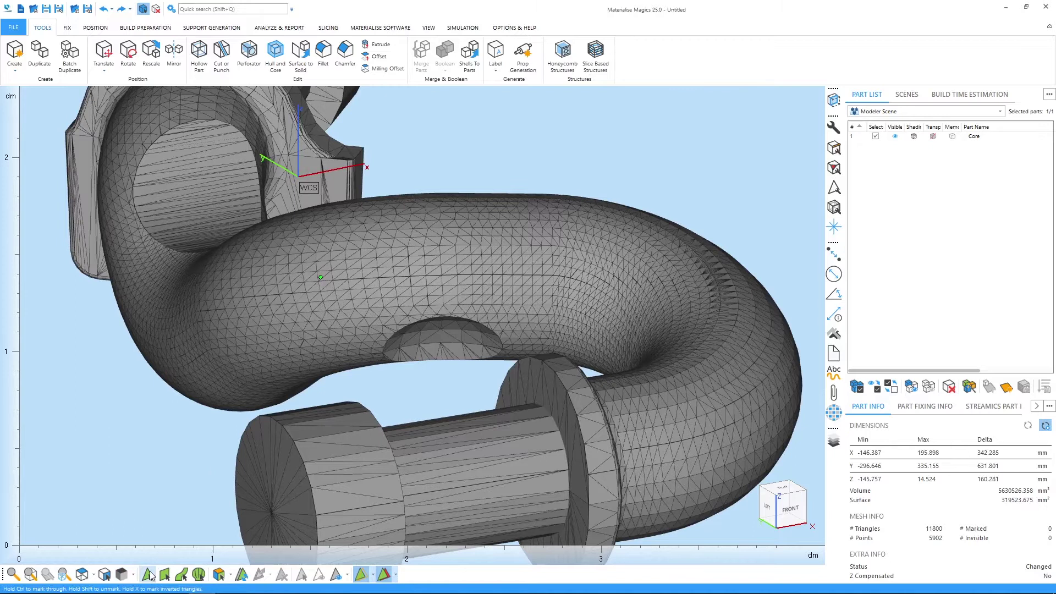
left_click(148, 574)
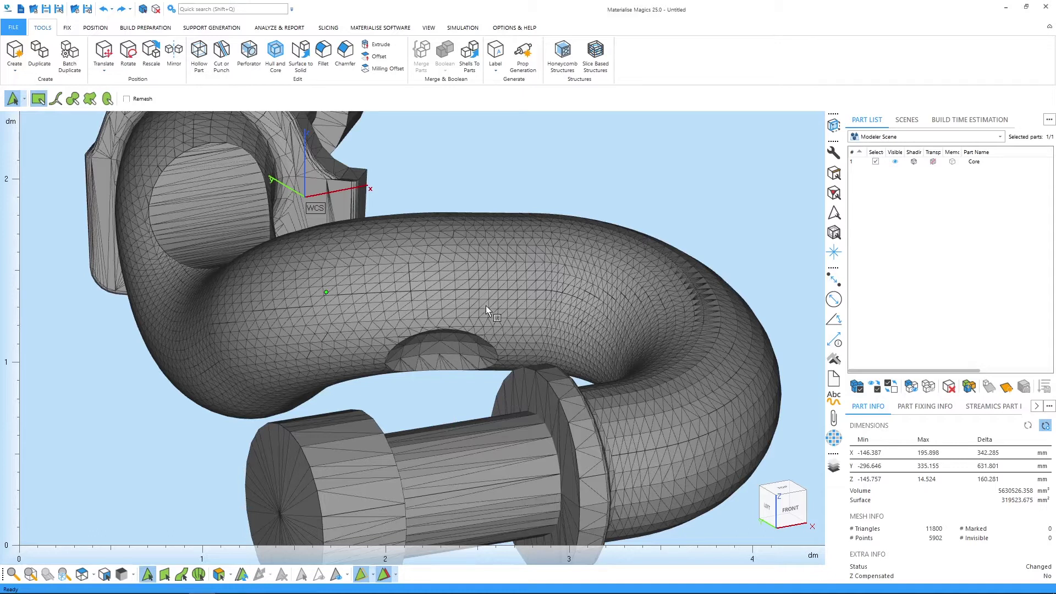
scroll(486, 305, "up", 3)
left_click(399, 247)
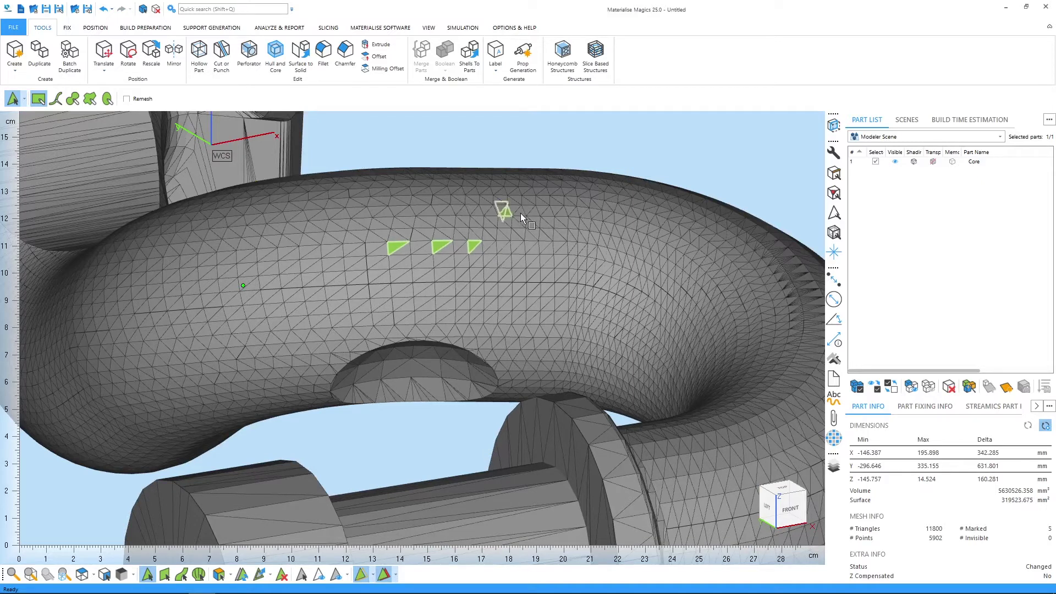
scroll(520, 214, "down", 3)
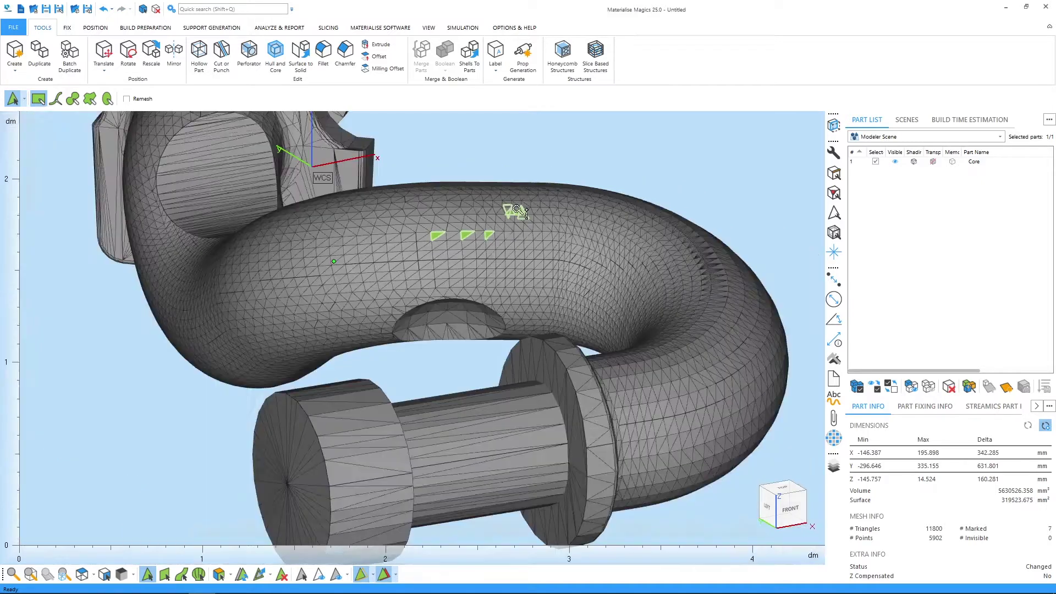
right_click_drag(521, 214, 490, 227)
scroll(489, 228, "up", 3)
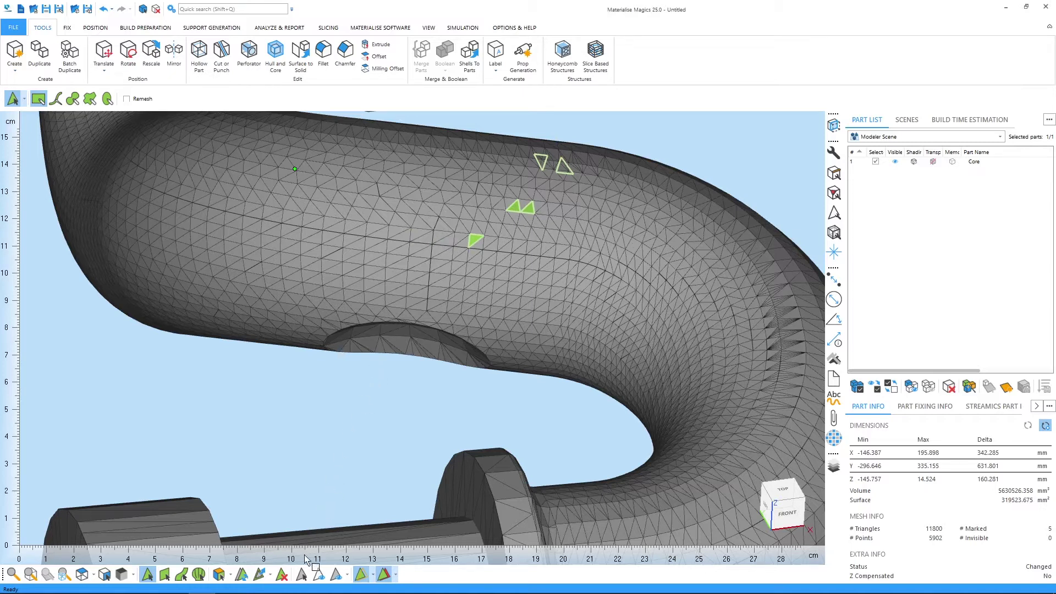
left_click(302, 574)
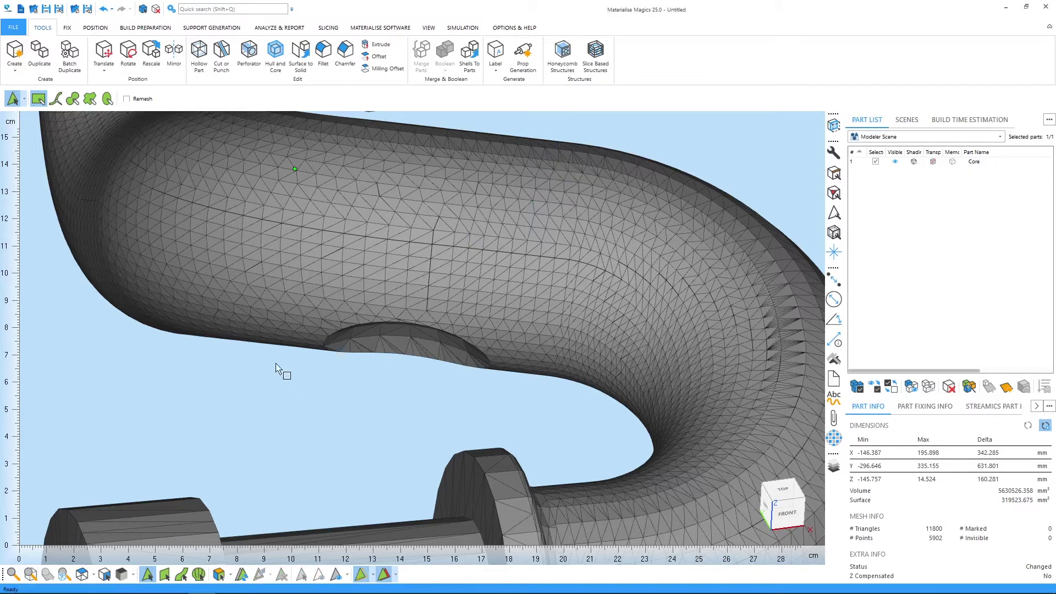
Mark a planar region on the upper side of the pipe with confined marking, and unmark it
left_click(164, 574)
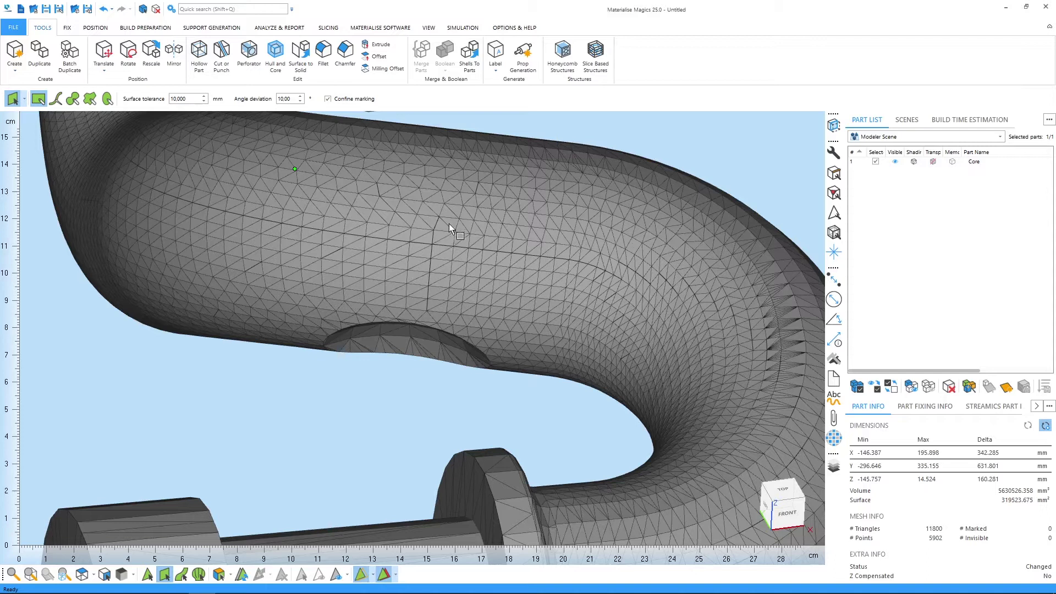
left_click(428, 182)
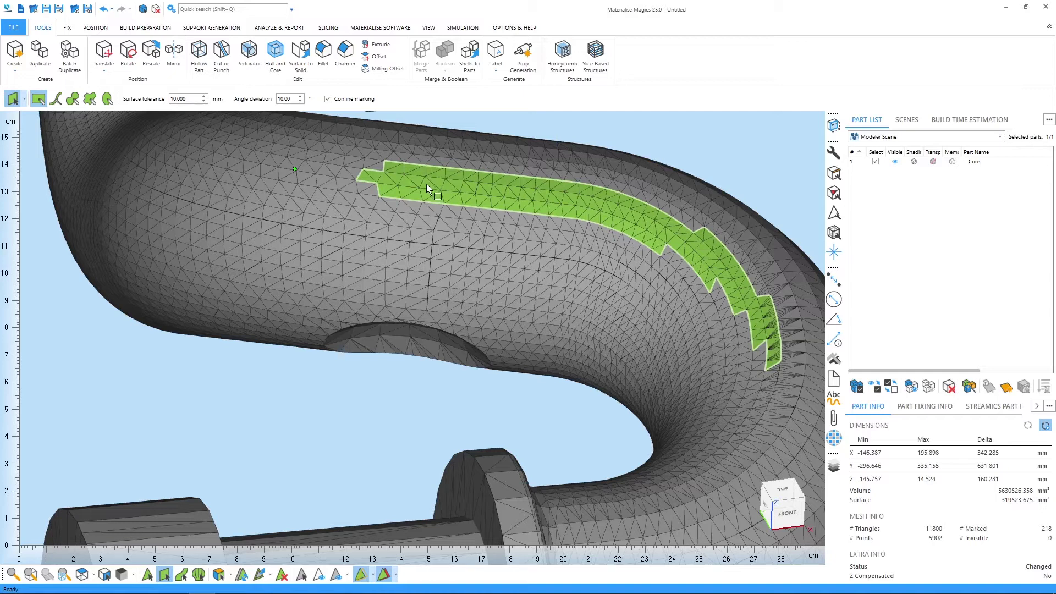
left_click(427, 184, "ctrl")
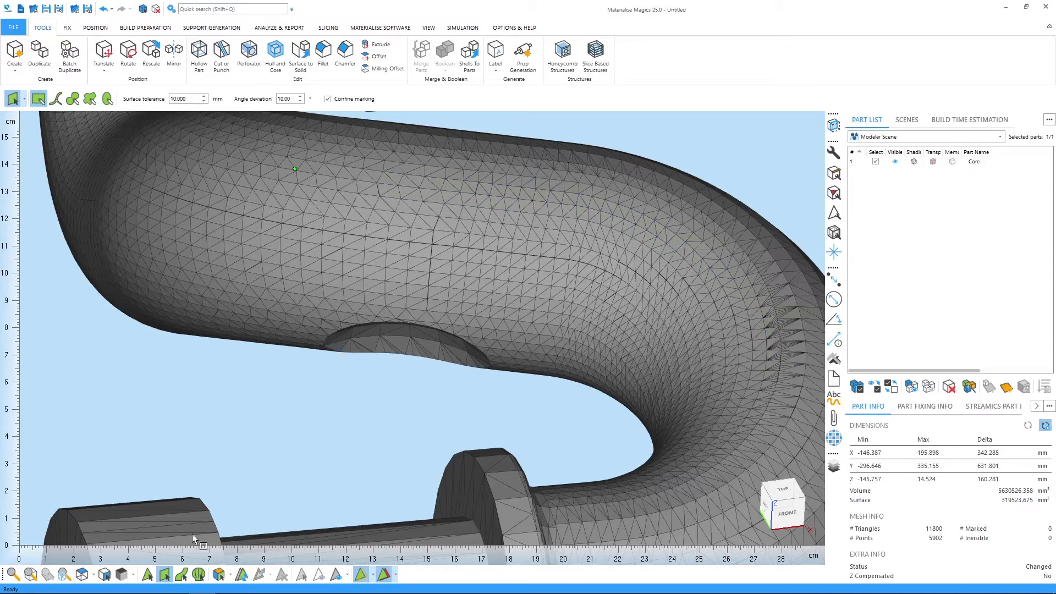
Mark the connected smooth surface of the curved pipe with confined marking, and unmark it
left_click(183, 574)
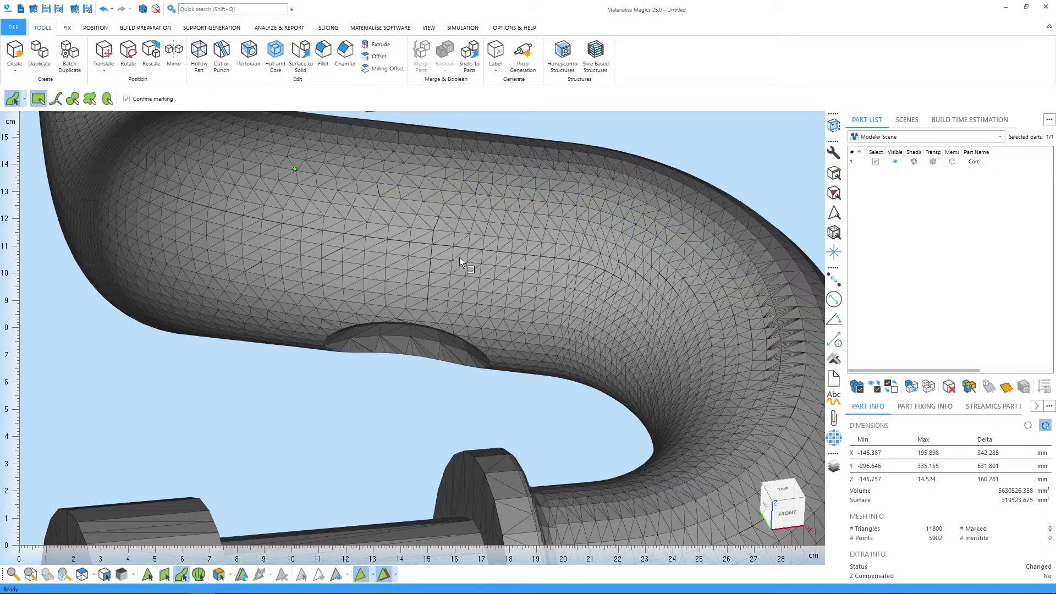
left_click(486, 211)
scroll(487, 212, "down", 5)
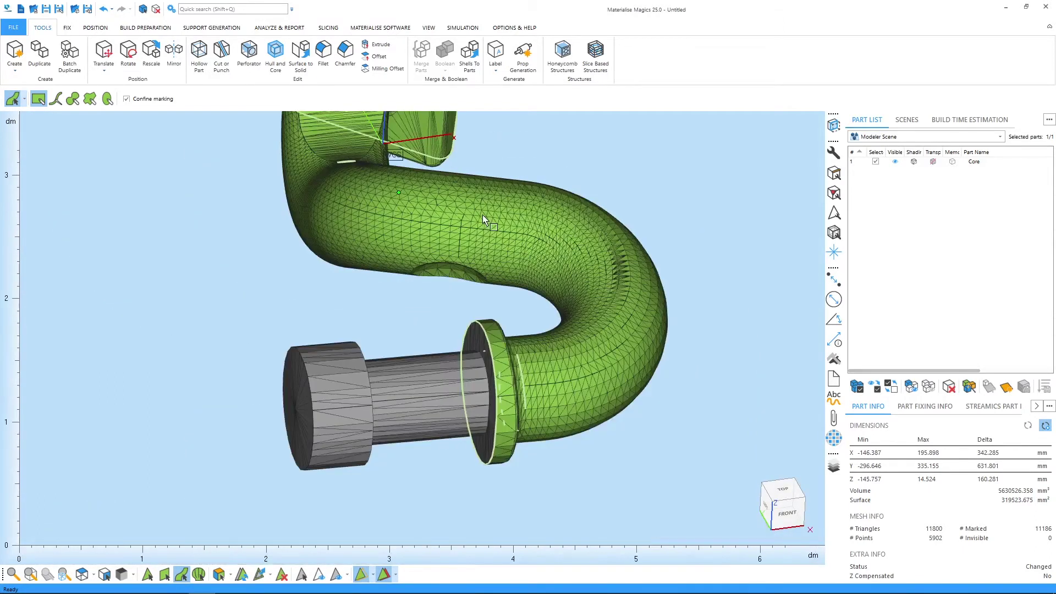
mouse_move(471, 213)
right_mouse_down()
mouse_move(484, 248)
mouse_move(493, 245)
mouse_move(469, 246)
mouse_move(477, 207)
right_mouse_up()
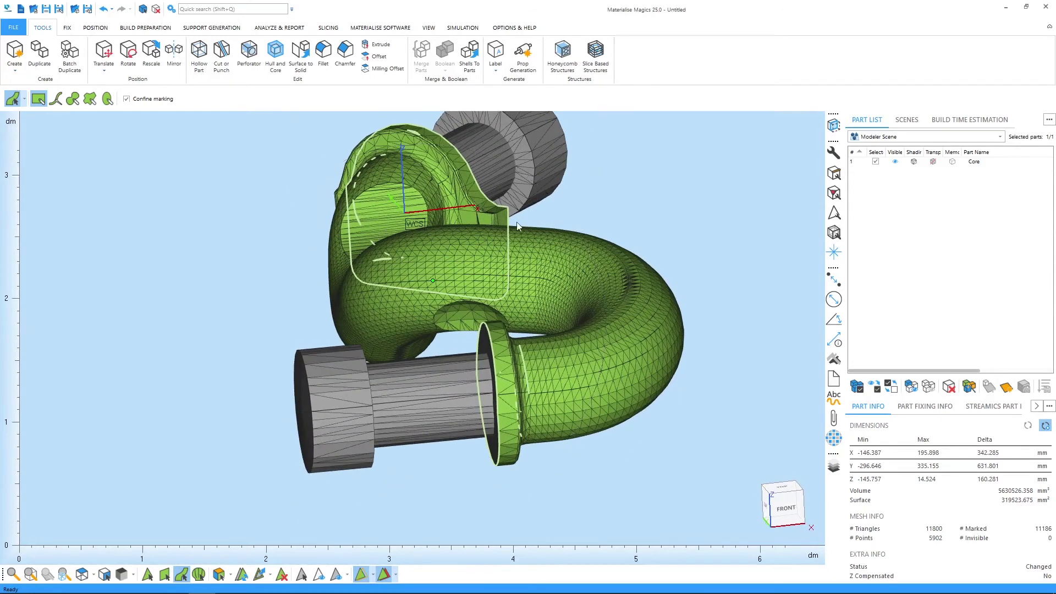
left_click(534, 265)
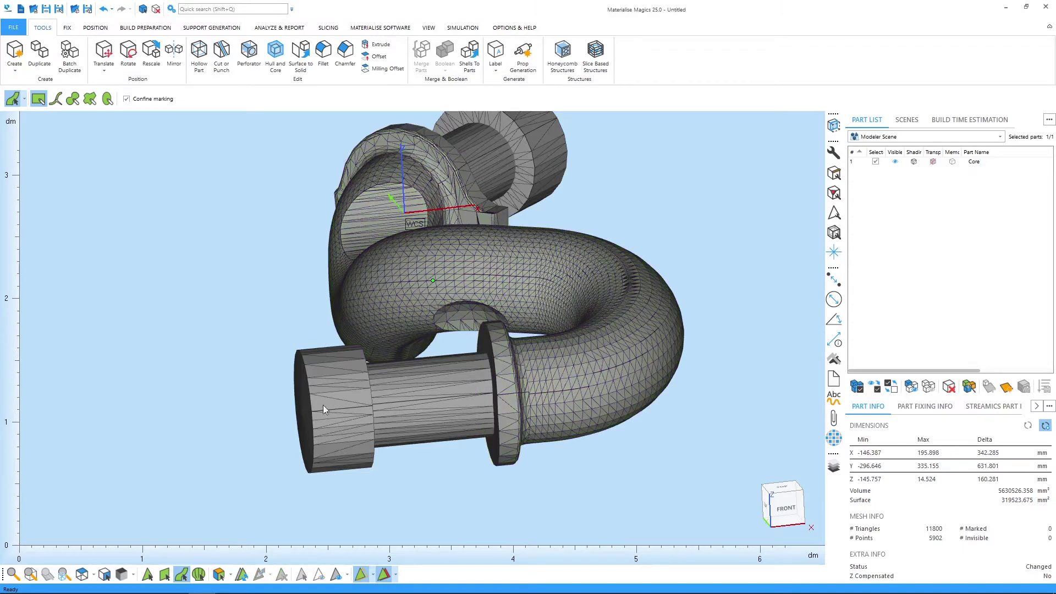
Mark the entire shell of the part from the curved pipe, and unmark it
left_click(199, 574)
left_click(534, 267)
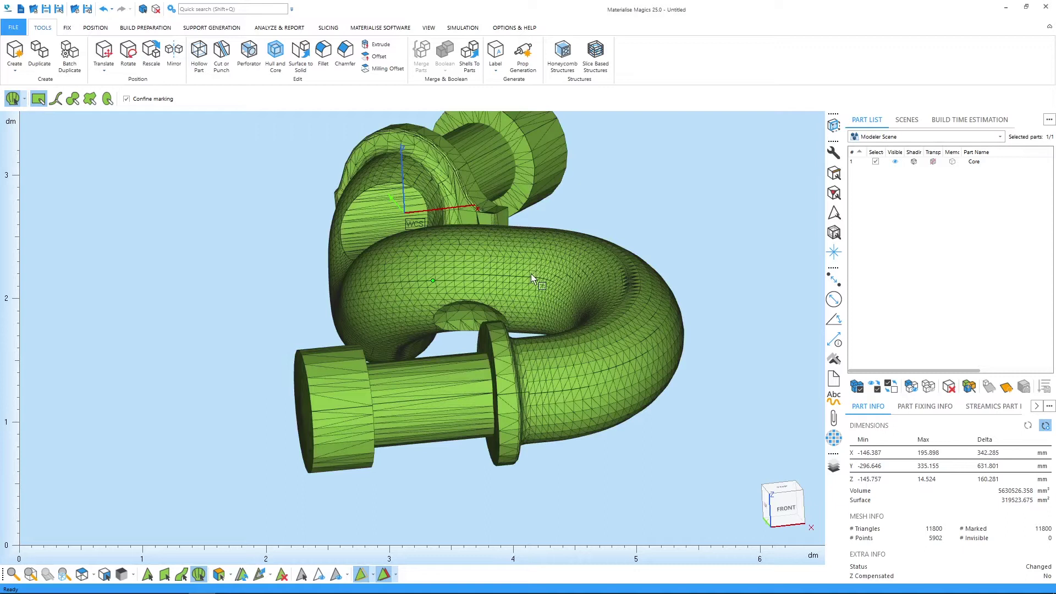
right_click_drag(531, 274, 520, 256)
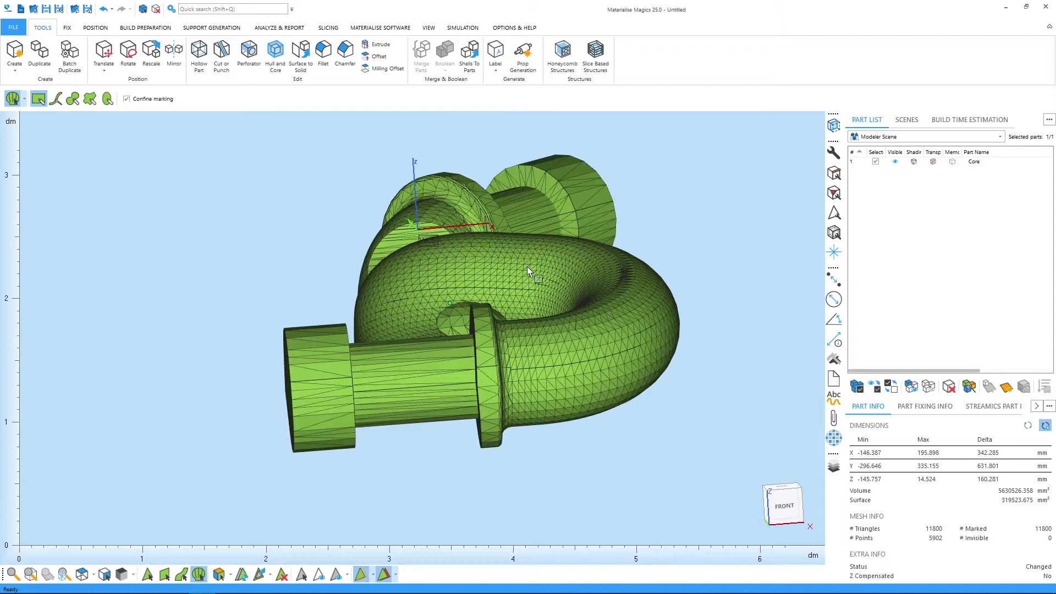
left_click(527, 266)
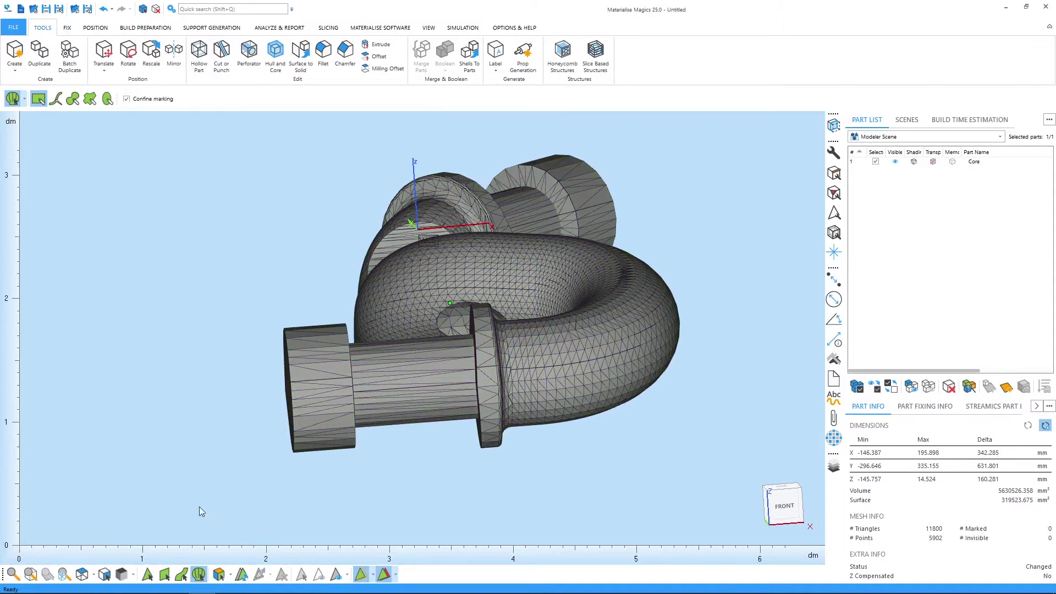
Mark rectangular patches of triangles along the pipe, including one through the bend, and unmark all of them
left_click(148, 574)
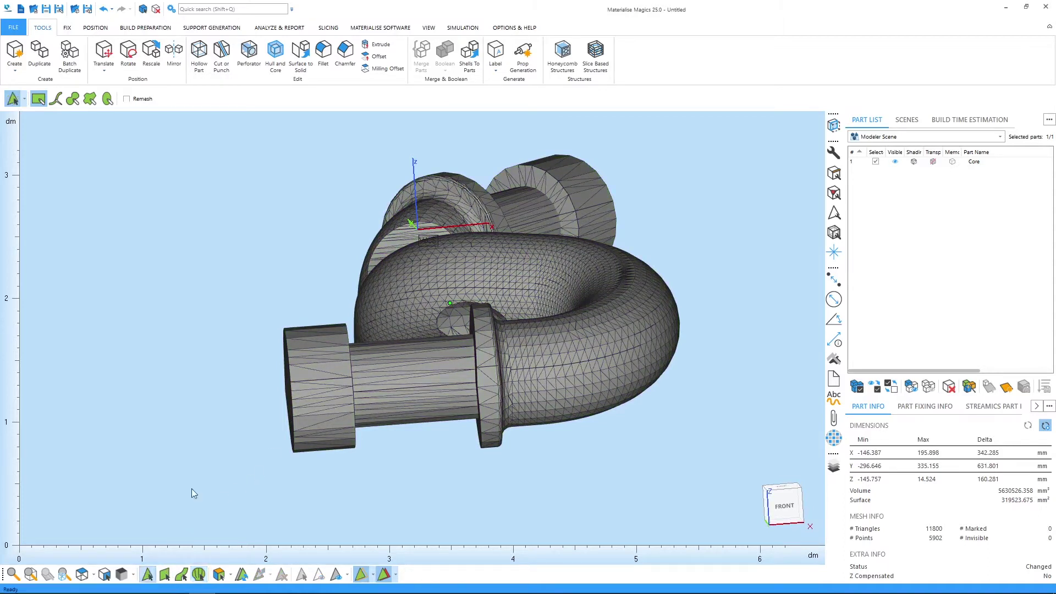
left_click(42, 104)
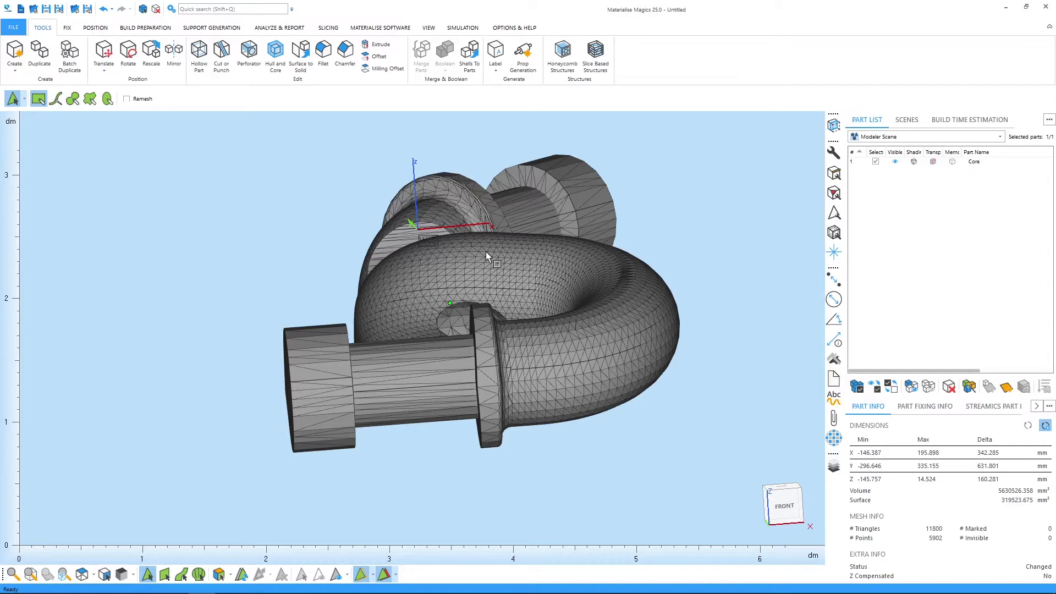
right_click_drag(490, 249, 497, 275)
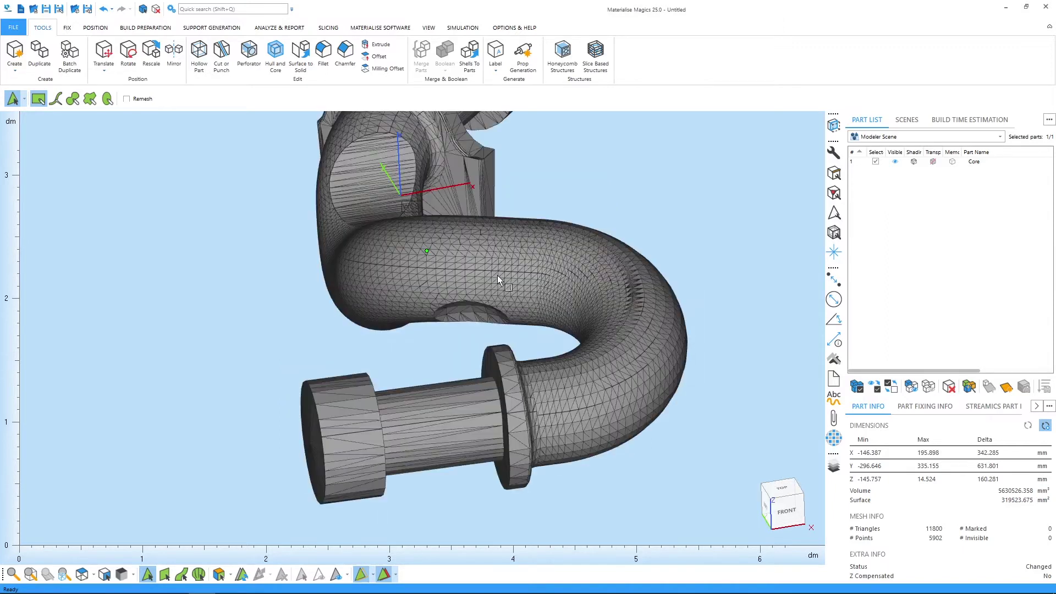
left_click_drag(517, 273, 531, 279)
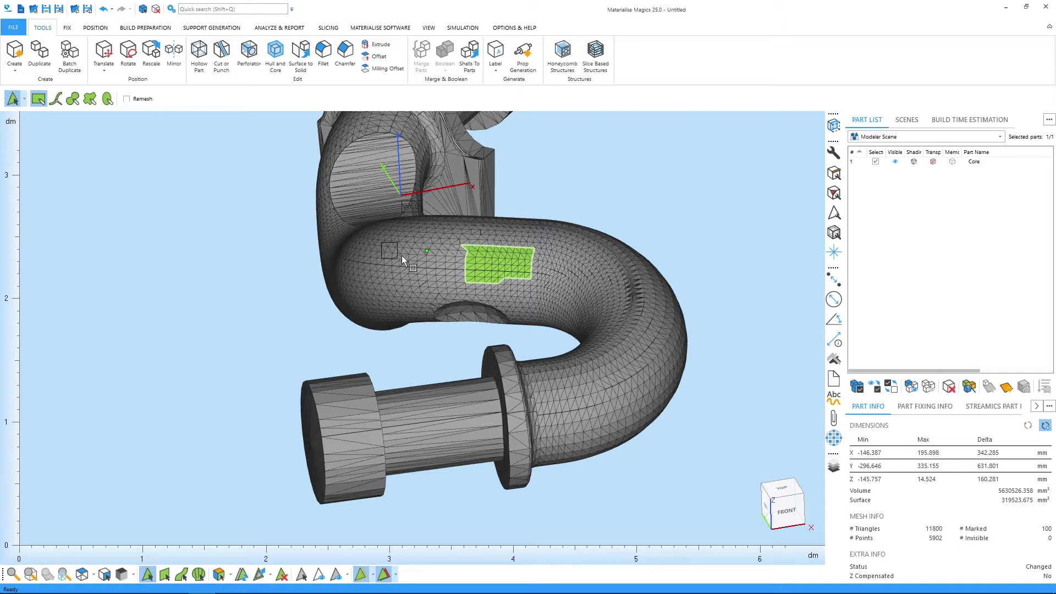
left_click_drag(434, 279, 434, 280)
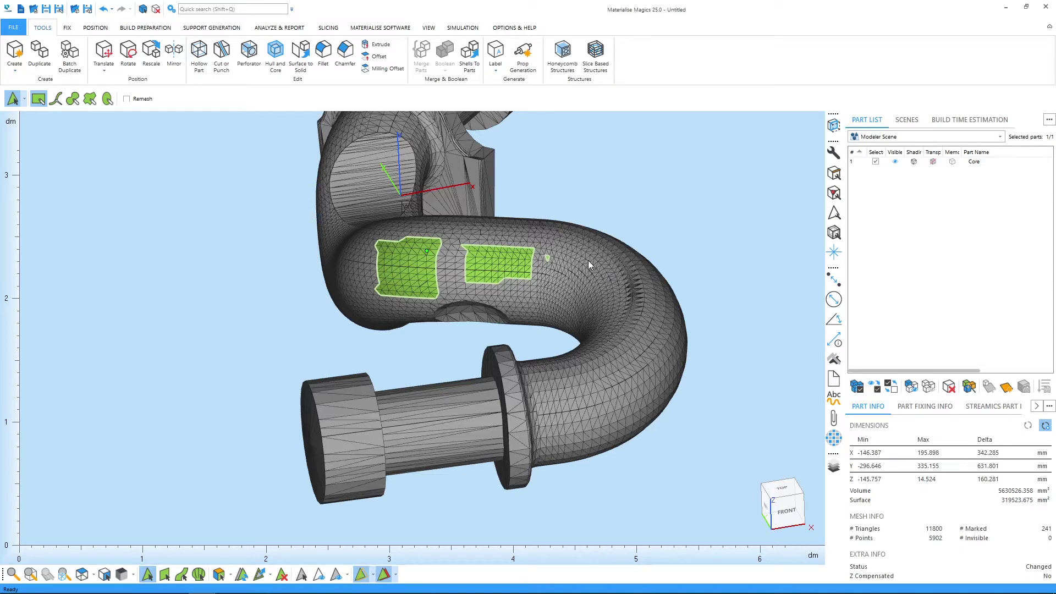
left_click(618, 286)
right_click_drag(618, 286, 577, 270)
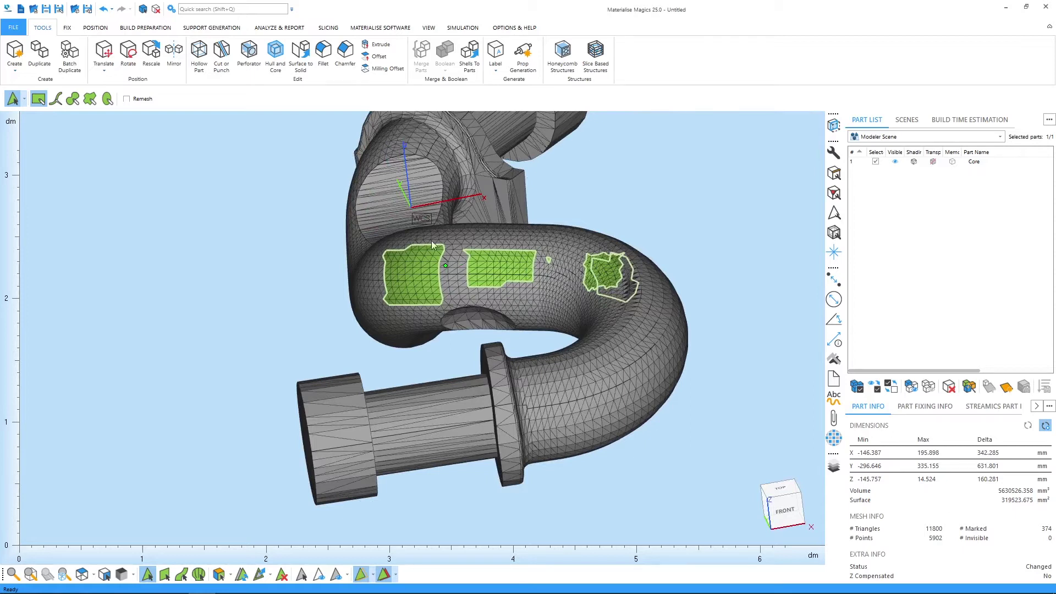
left_click(451, 317)
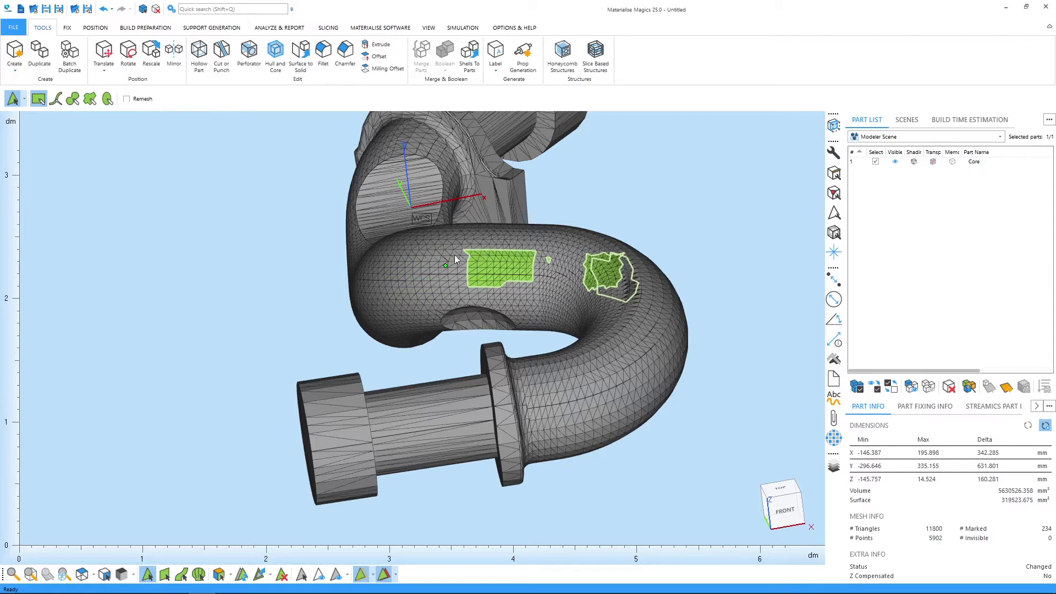
left_click_drag(449, 233, 645, 334)
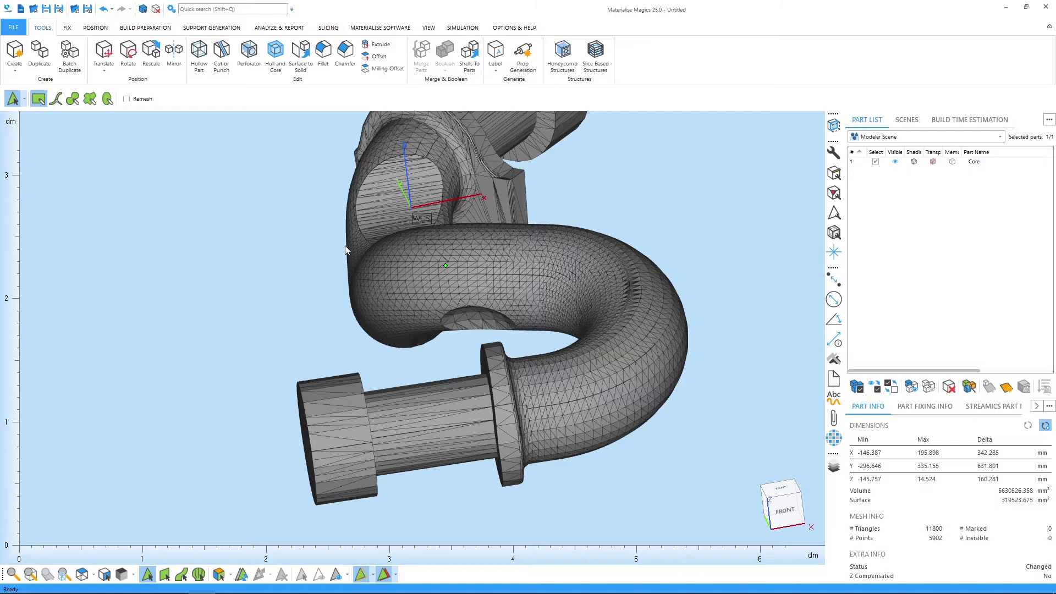
Brush-mark a wavy strip of triangles along the middle of the upper pipe with a 40 px brush
left_click(56, 100)
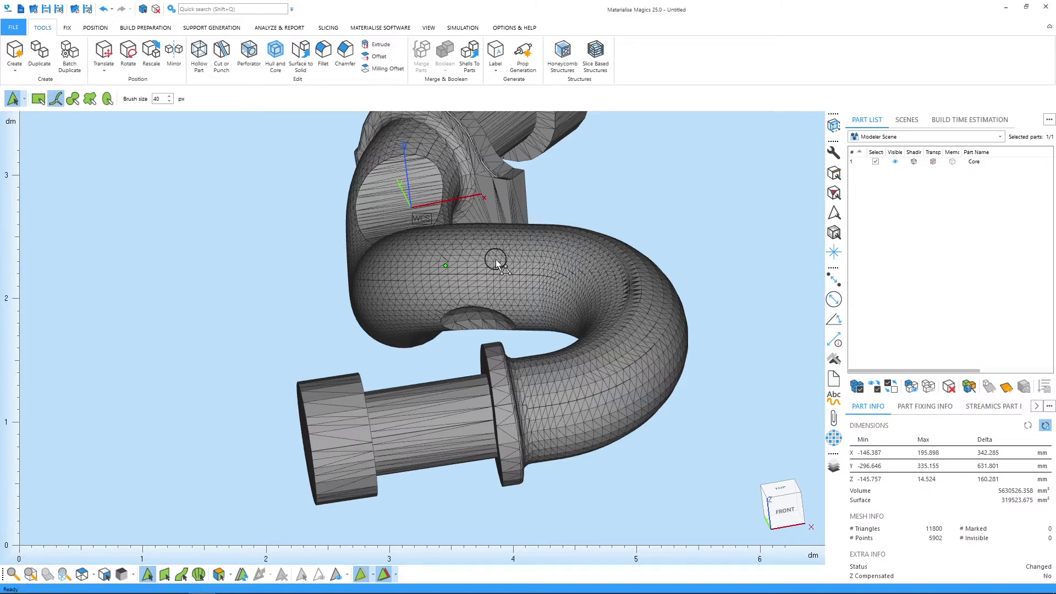
left_click_drag(563, 275, 583, 266)
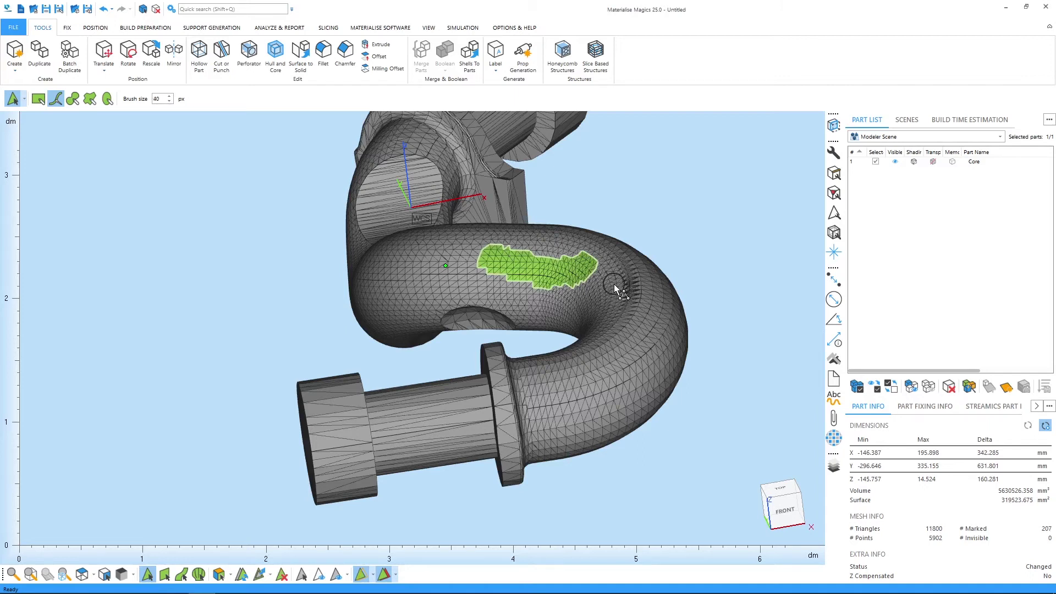
left_click(170, 102)
Mark one triangle patch with a freeform outline on the outer bend and another with a polygon below it
left_click(76, 99)
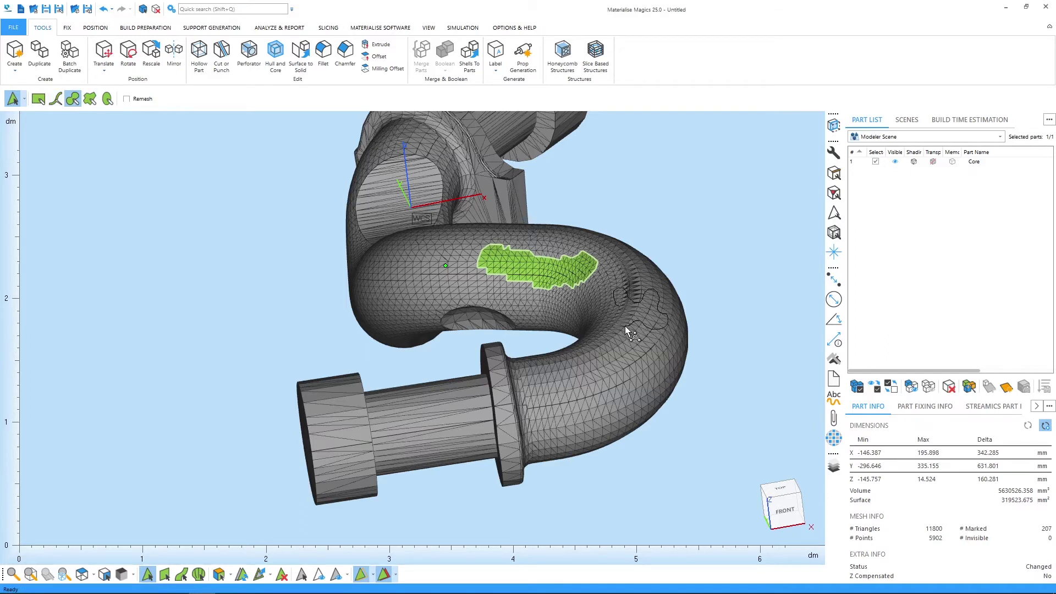
left_click_drag(626, 328, 626, 328)
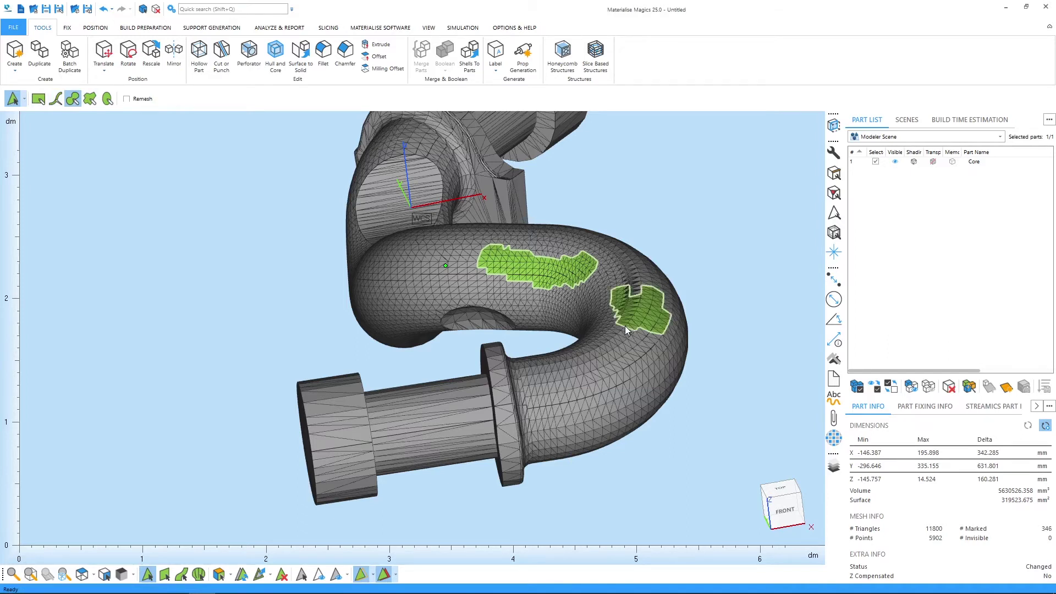
left_click(91, 100)
right_click(569, 394)
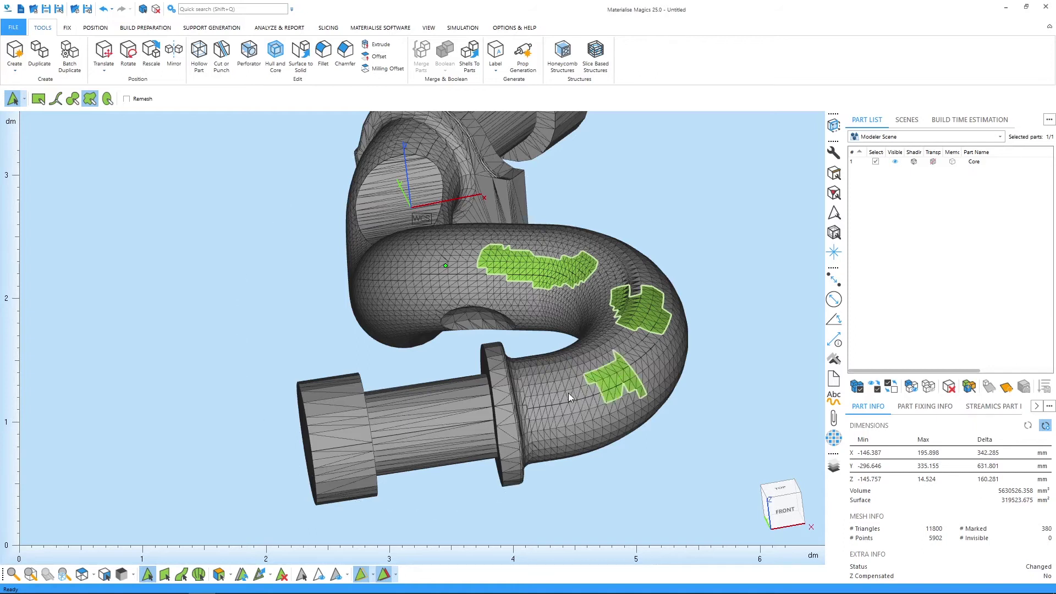
Mark an elongated elliptical patch on the lower pipe near the flange and a circular patch on the upper pipe
left_click(107, 99)
left_click(536, 368)
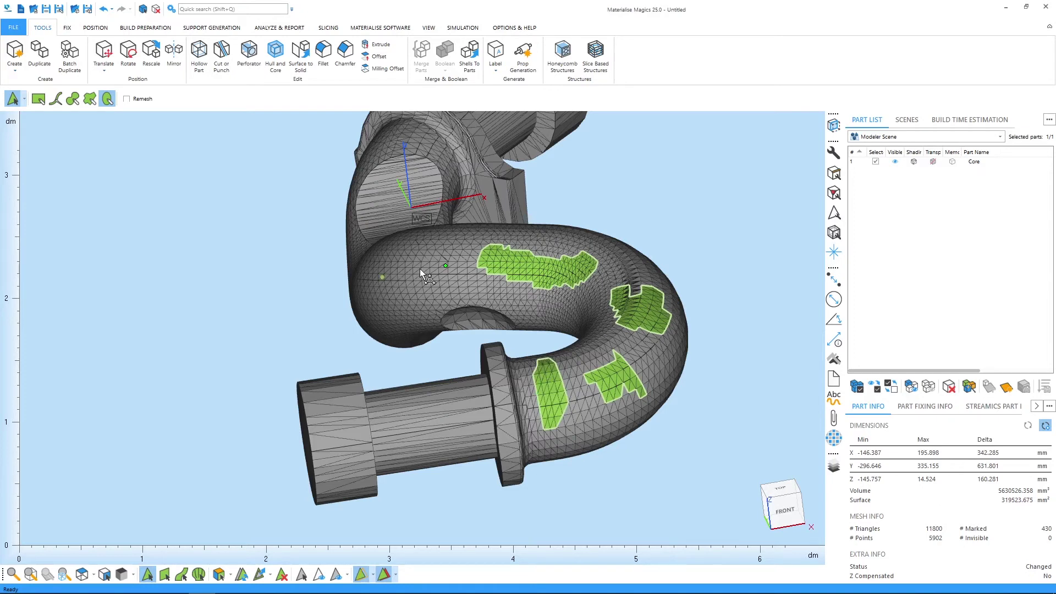
left_click(400, 257)
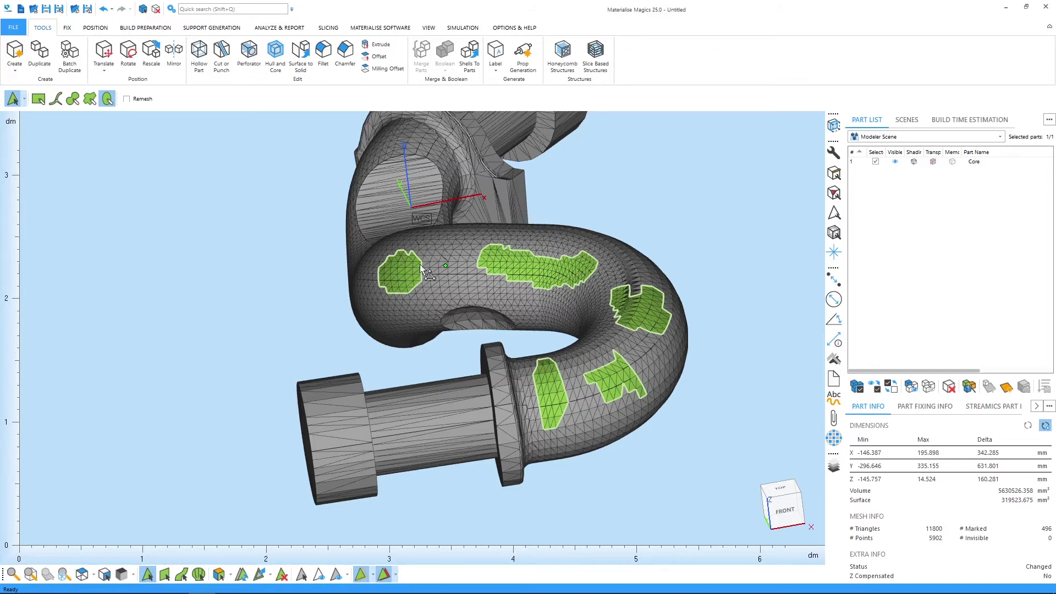
Return to rectangular selection for triangle marking
right_click(400, 263)
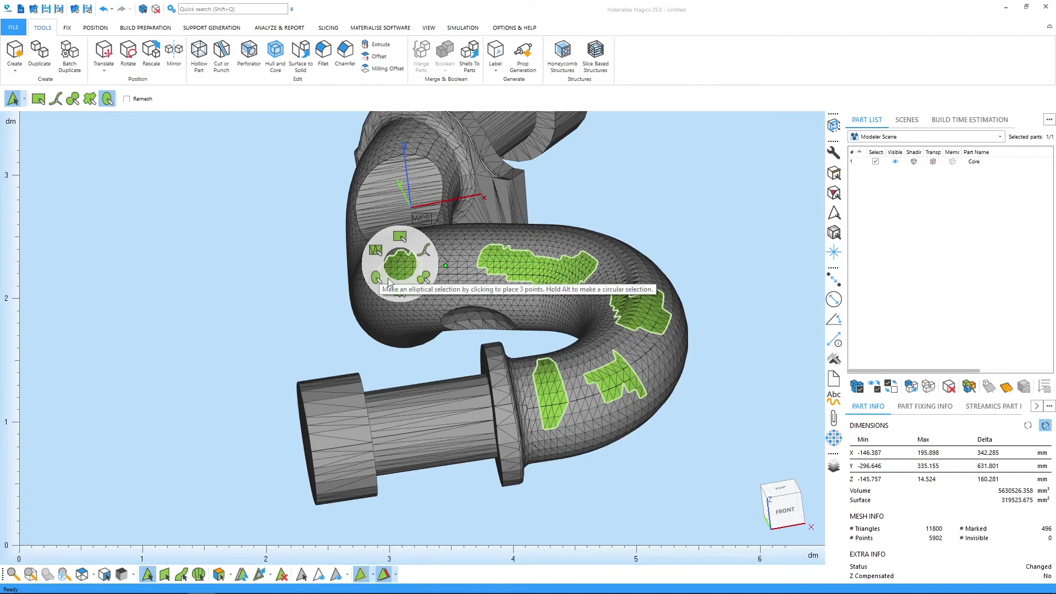
left_click(314, 325)
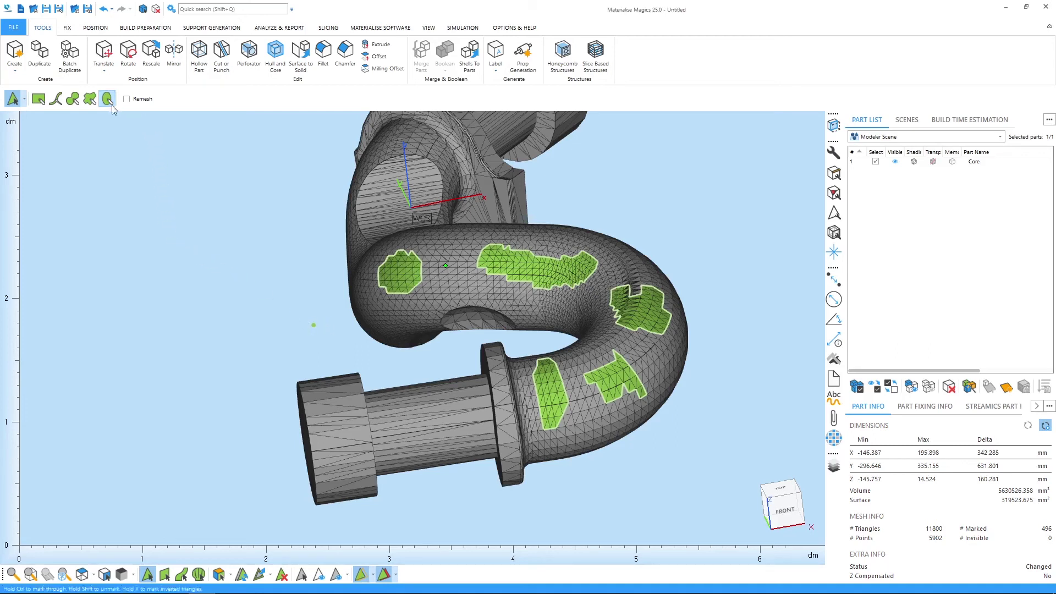
left_click(38, 98)
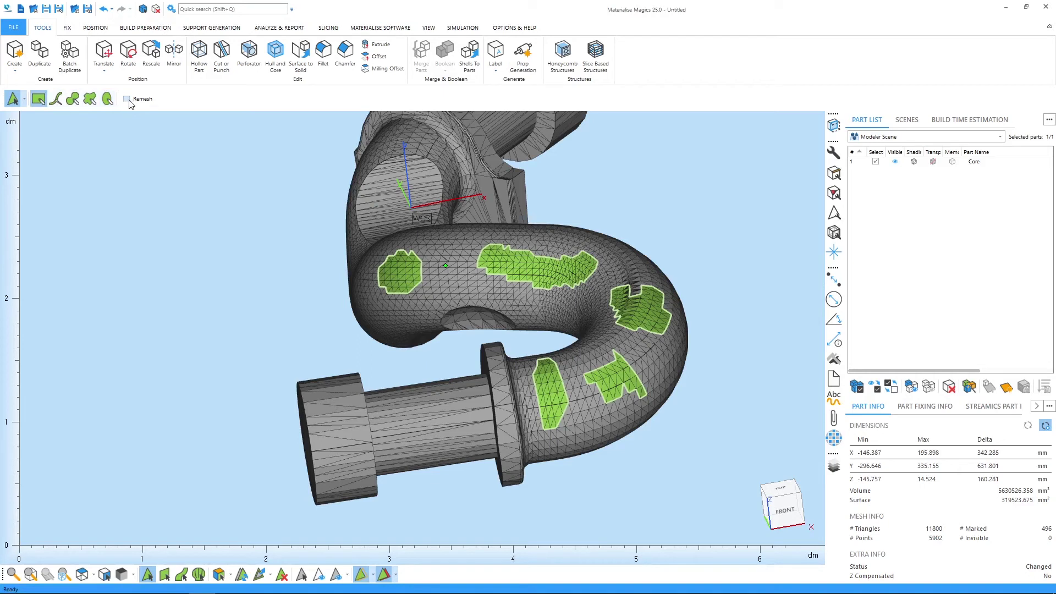
Mark a rectangular patch with Remesh enabled on the straight pipe section, and add the vertical triangles with Mark Vertical
left_click(128, 101)
left_click_drag(430, 424, 455, 428)
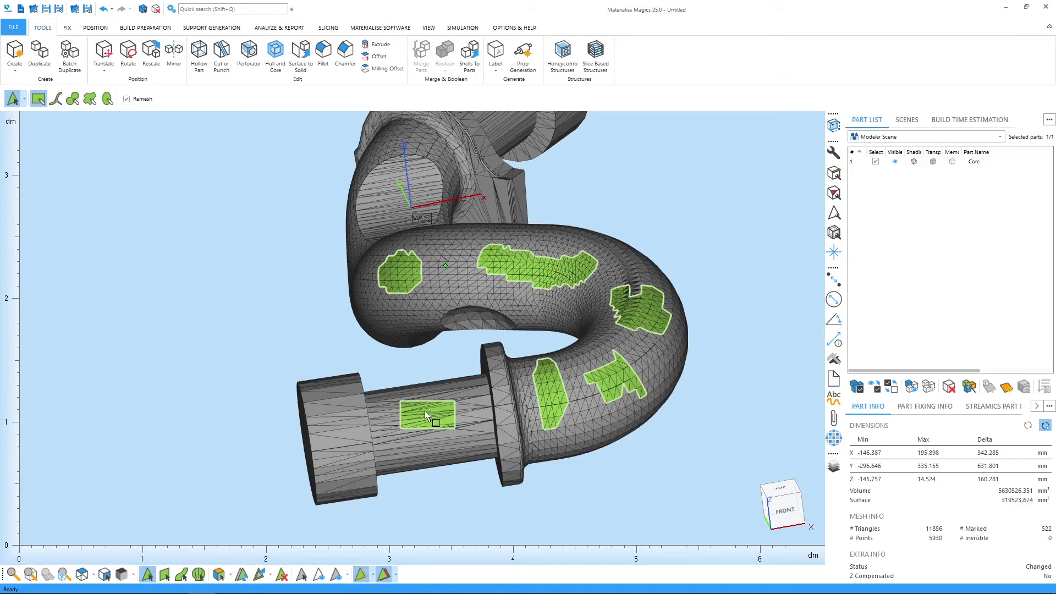
left_click(230, 575)
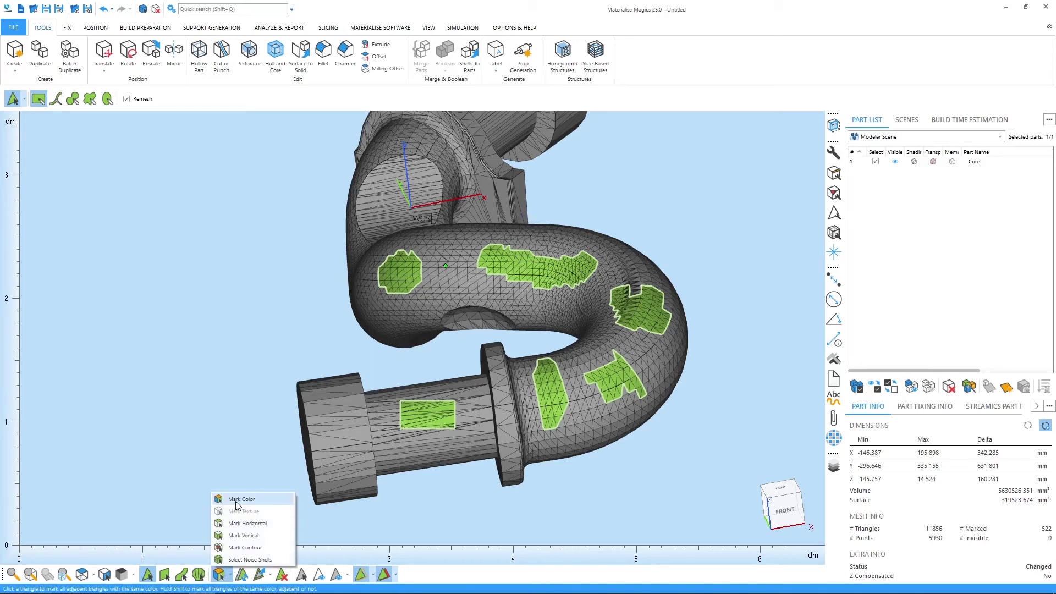
left_click(258, 536)
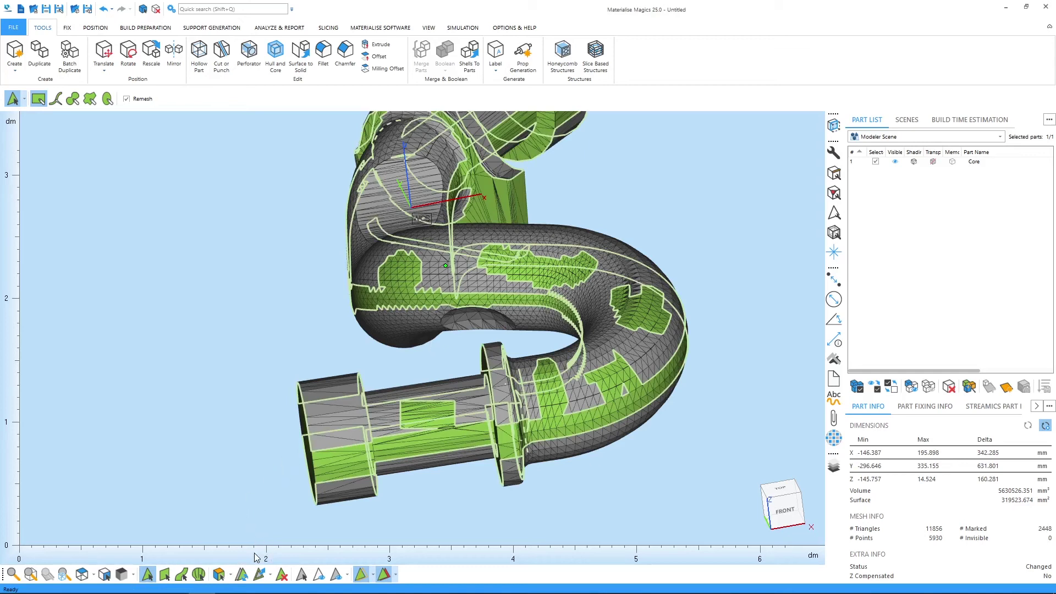
Invert the triangle marking across the whole part and invert it back
left_click(242, 574)
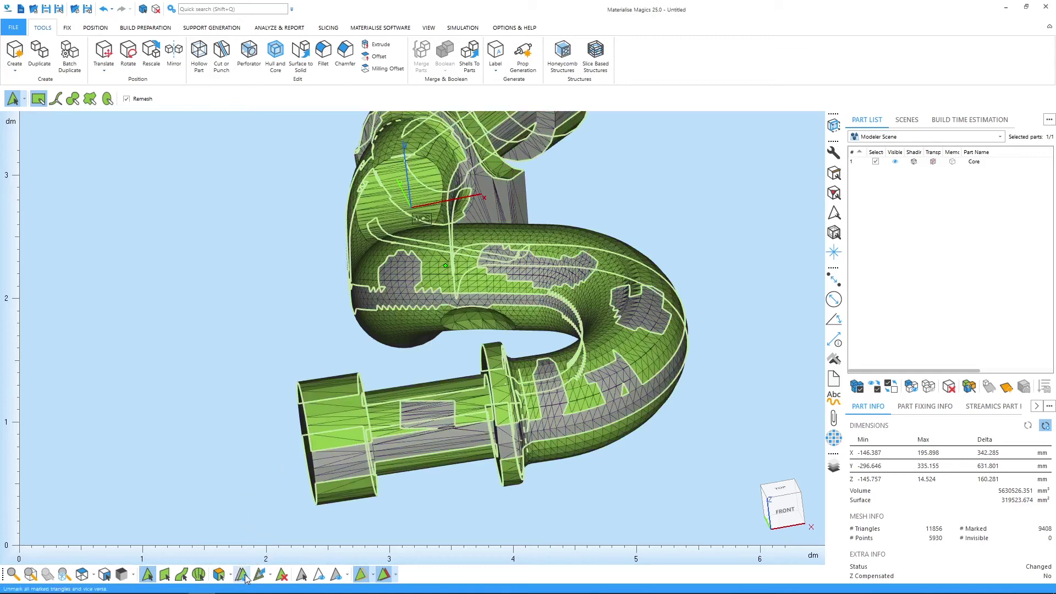
left_click(245, 574)
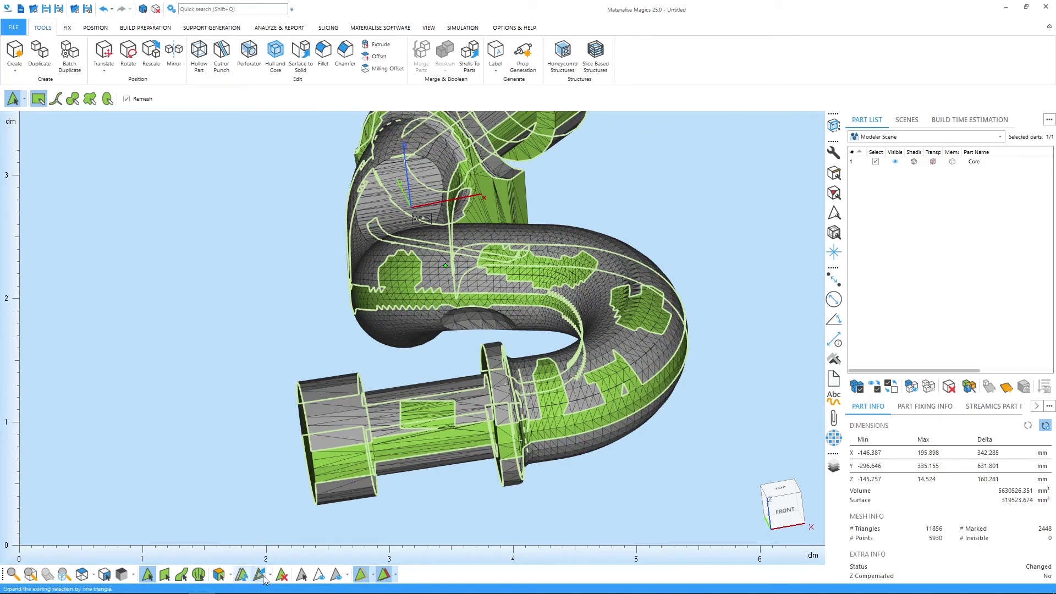
Expand the marked triangle selection twice and shrink it once
left_click(270, 576)
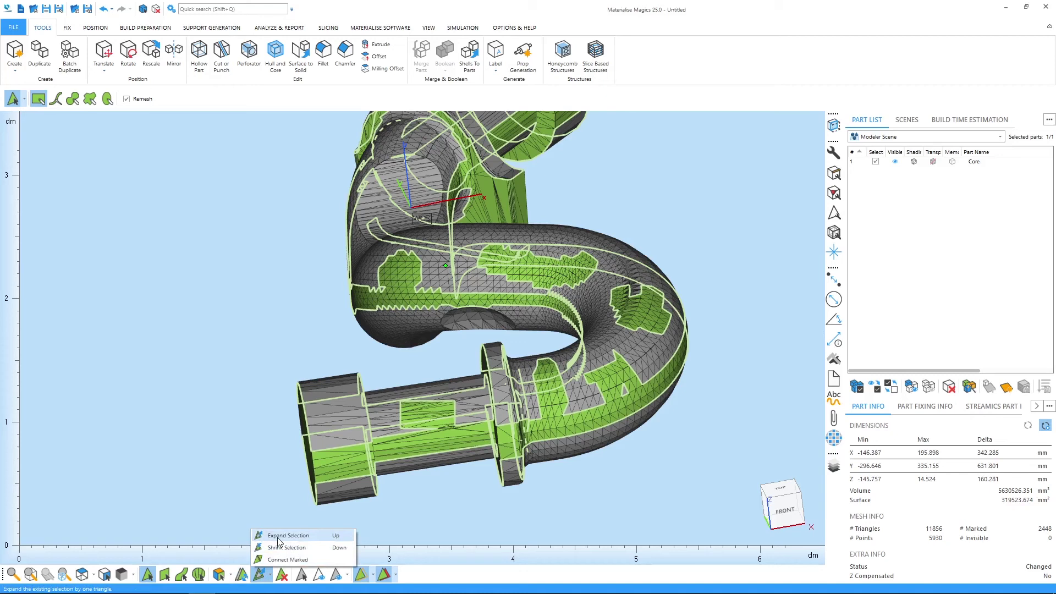
left_click(279, 536)
left_click(270, 575)
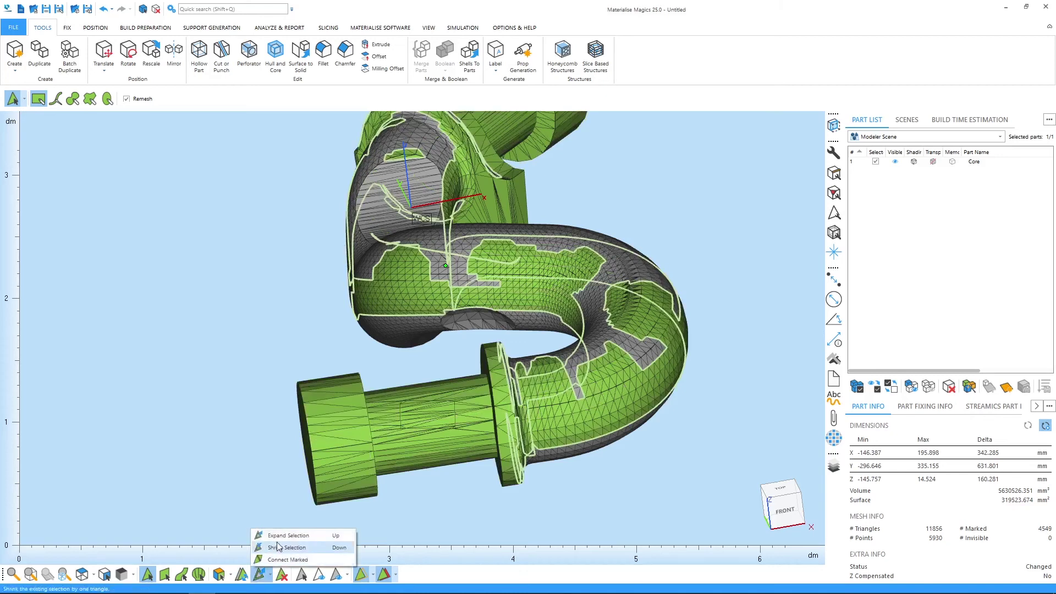
left_click(279, 537)
left_click(270, 576)
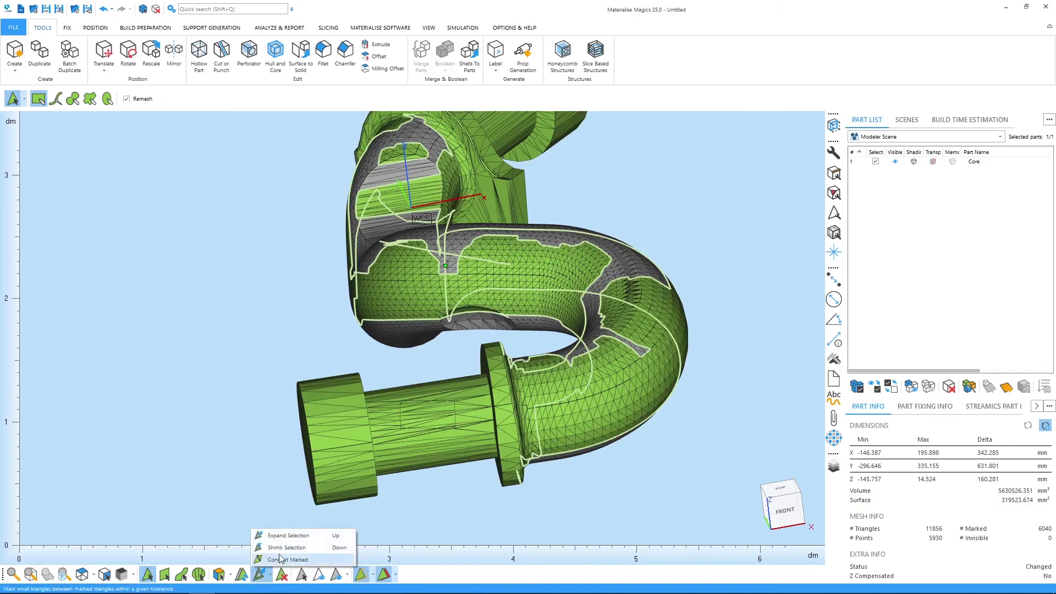
left_click(281, 549)
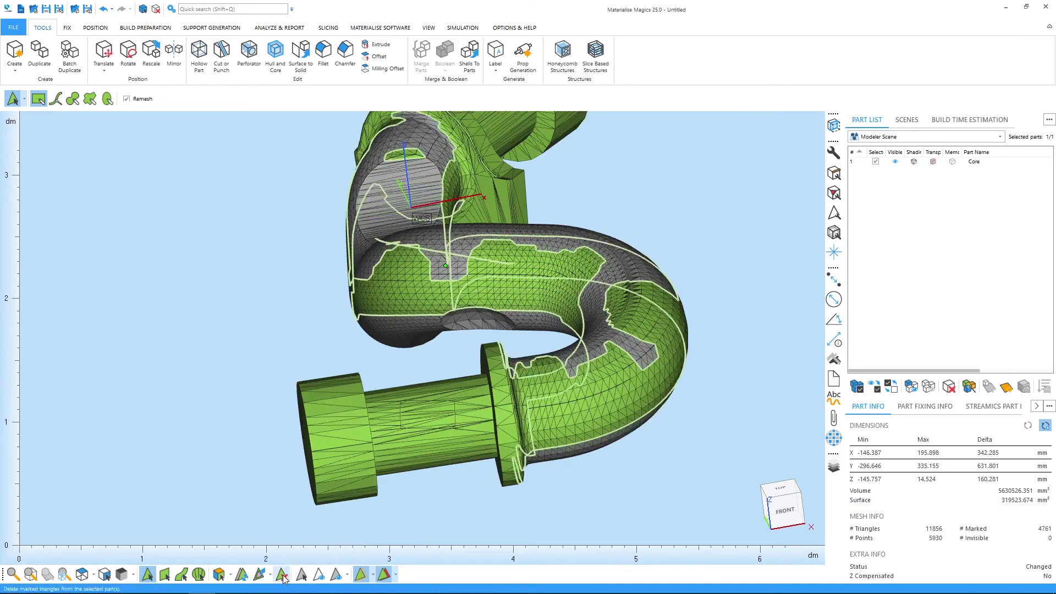
Delete the marked triangles from the Core part and undo the deletion
left_click(282, 575)
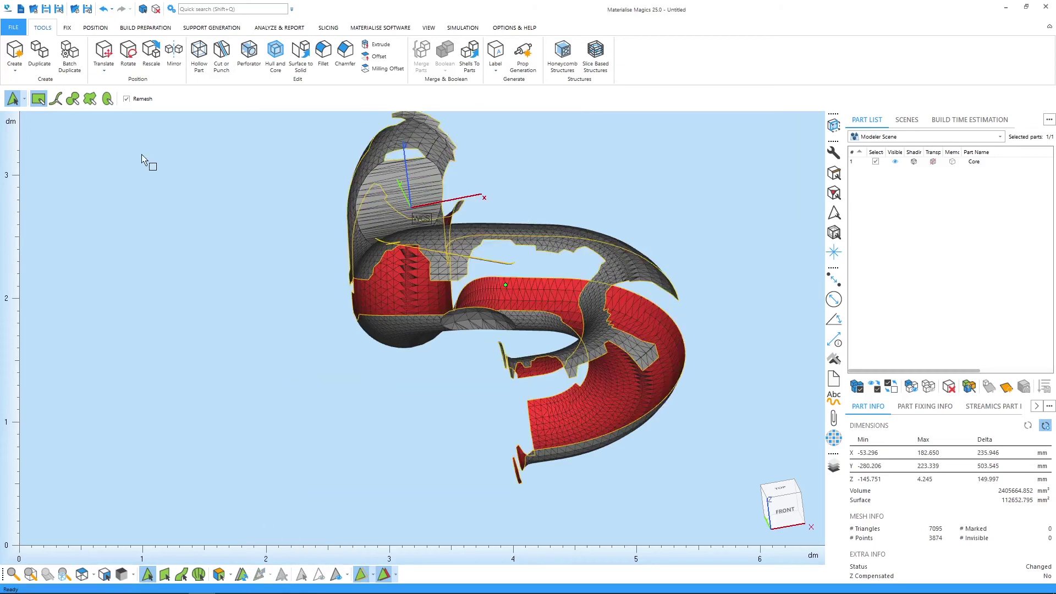
left_click(103, 9)
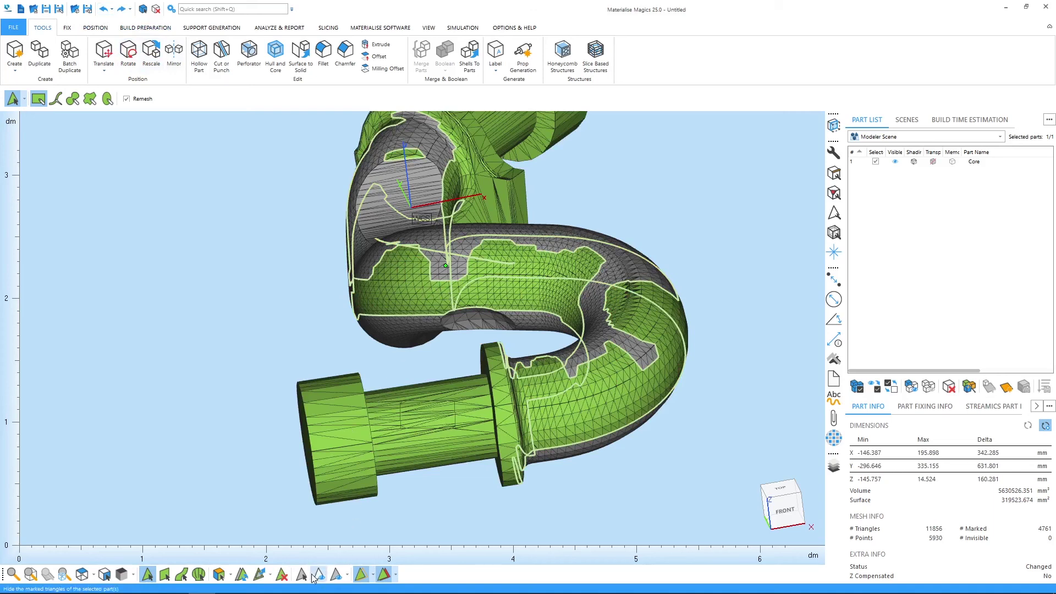
Hide the marked triangles of the Core part and swap its visible and hidden triangles
left_click(336, 575)
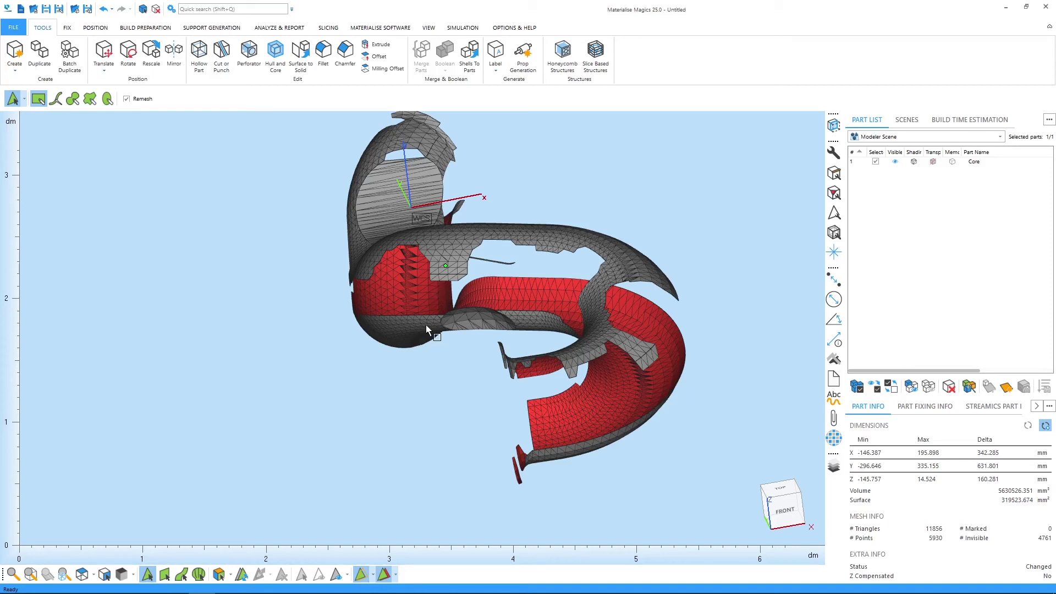
left_click(347, 574)
left_click(358, 560)
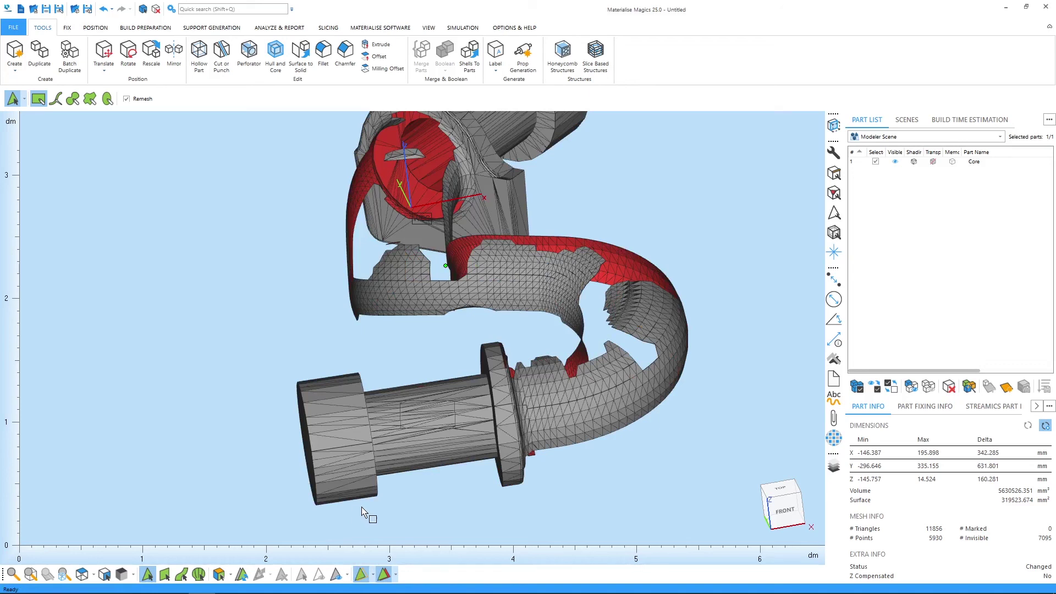
Make all triangles of the Core part visible
left_click(336, 574)
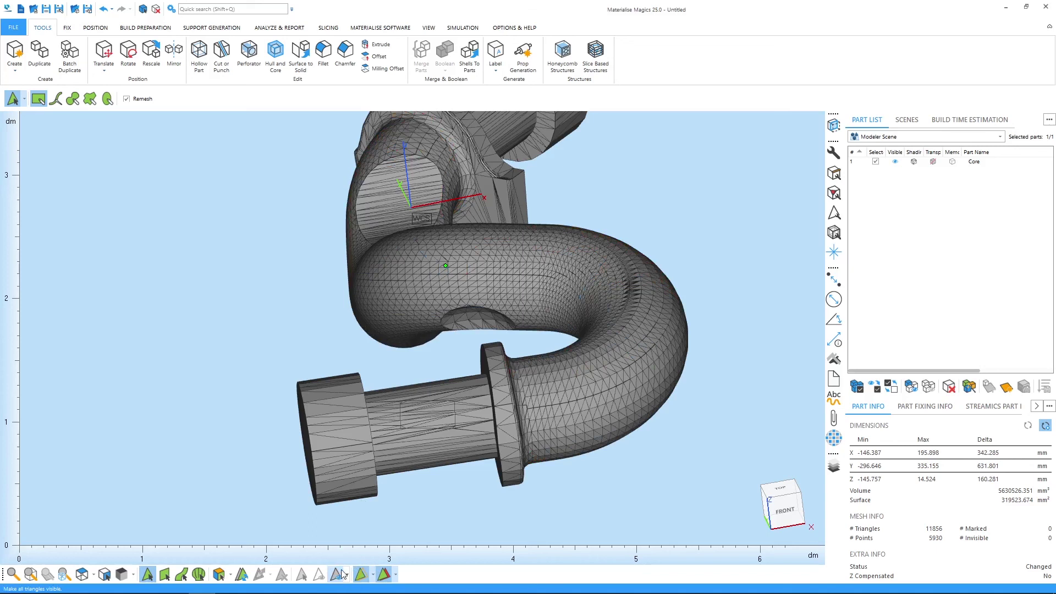